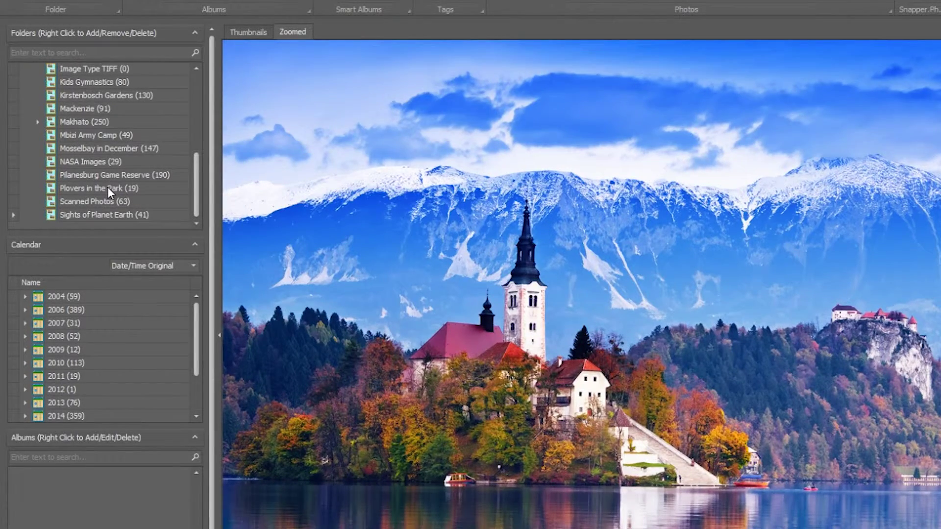
# Open the Plovers in the Park folder and enlarge photo GK_0006 in the Zoomed view
pyautogui.click(108, 186)
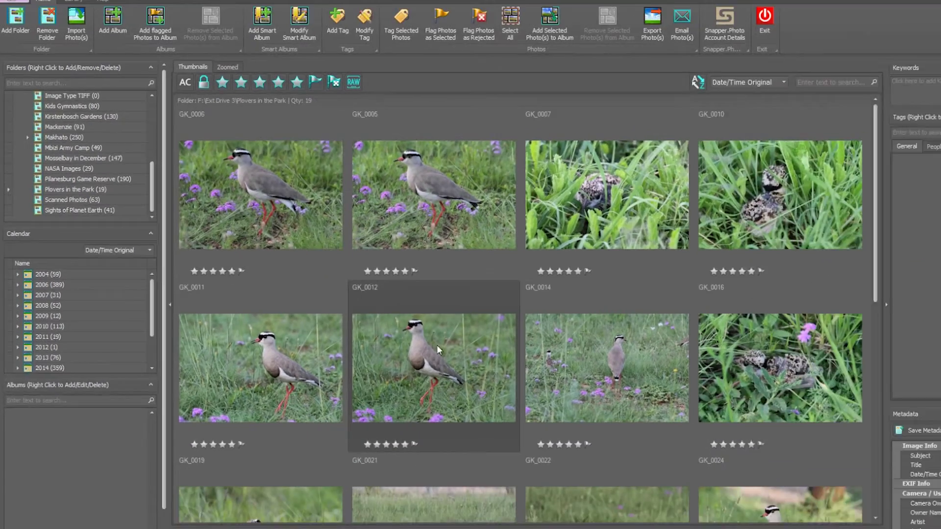
pyautogui.scroll(-5, 560, 393)
pyautogui.scroll(3, 392, 336)
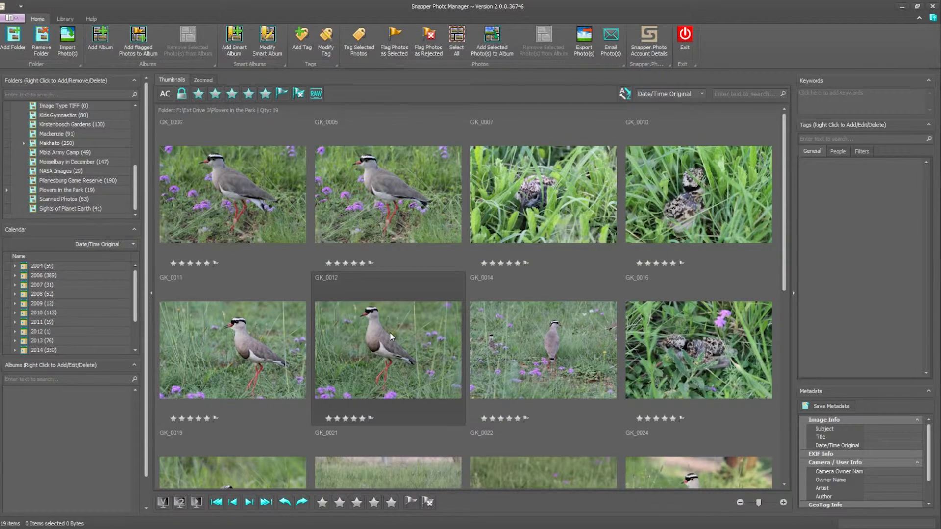
pyautogui.click(254, 222)
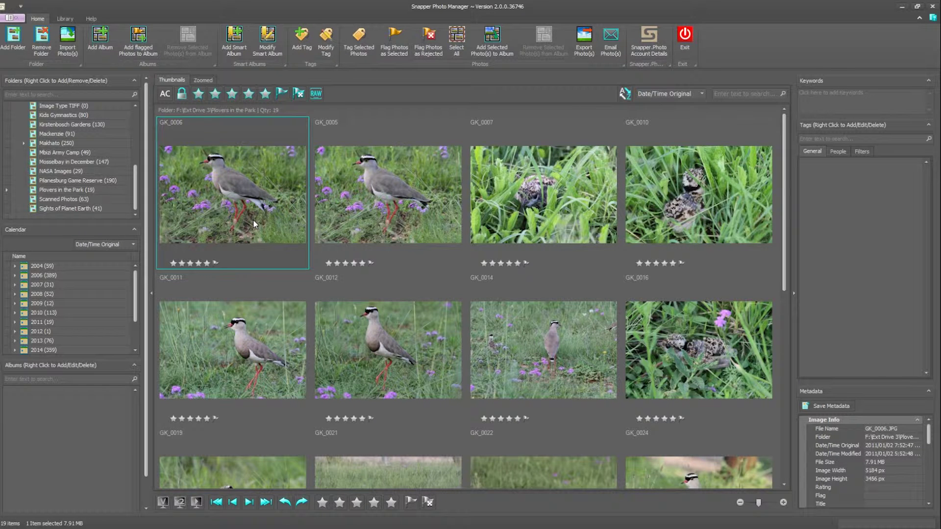
pyautogui.doubleClick(253, 219)
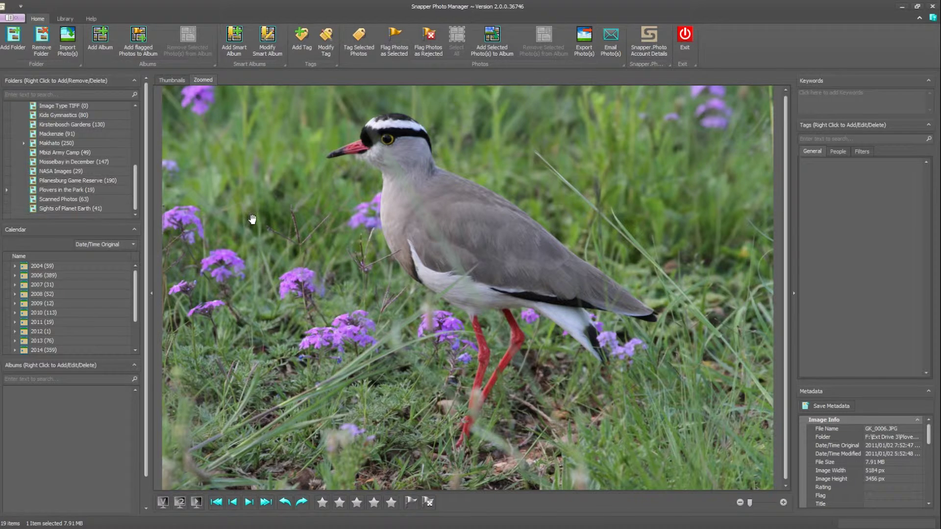
# Show GK_0006 across the full window and flag it as a pick
pyautogui.doubleClick(253, 219)
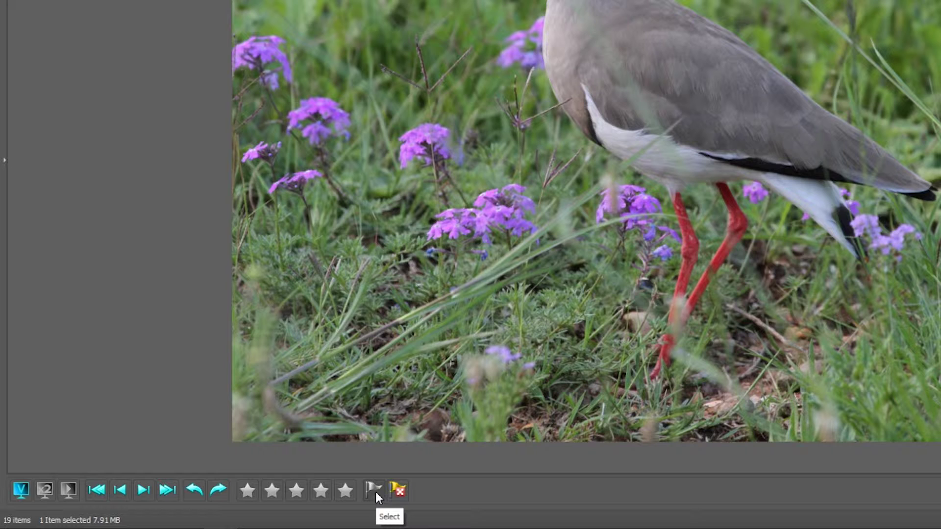
pyautogui.click(375, 492)
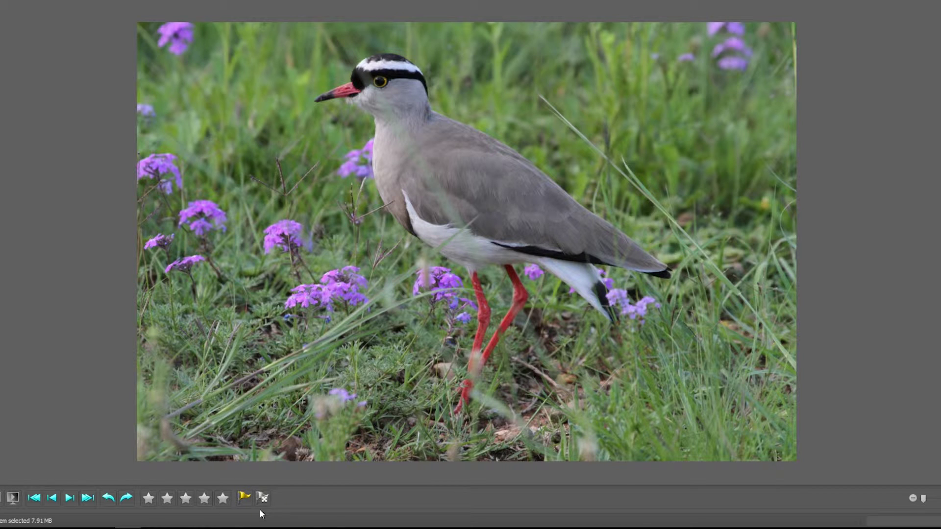
# Step through the next photos, zooming into the chick shot, rejecting the hidden chick and flagging the standing chick
pyautogui.press('Right')
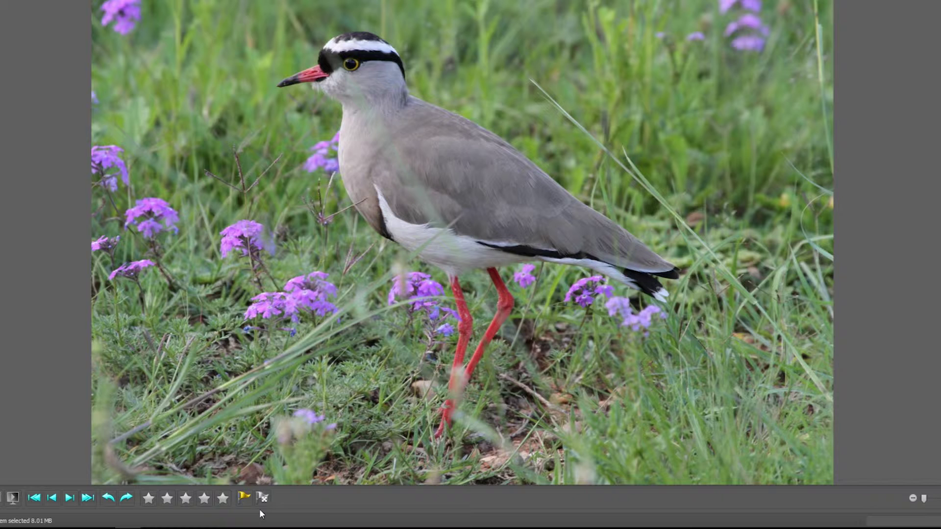
pyautogui.press('Right')
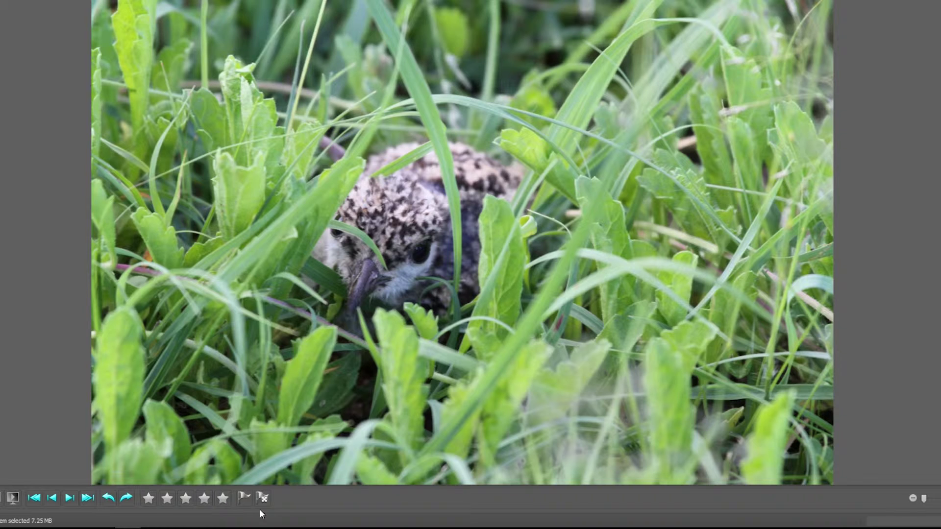
pyautogui.press('+')
pyautogui.press('+')
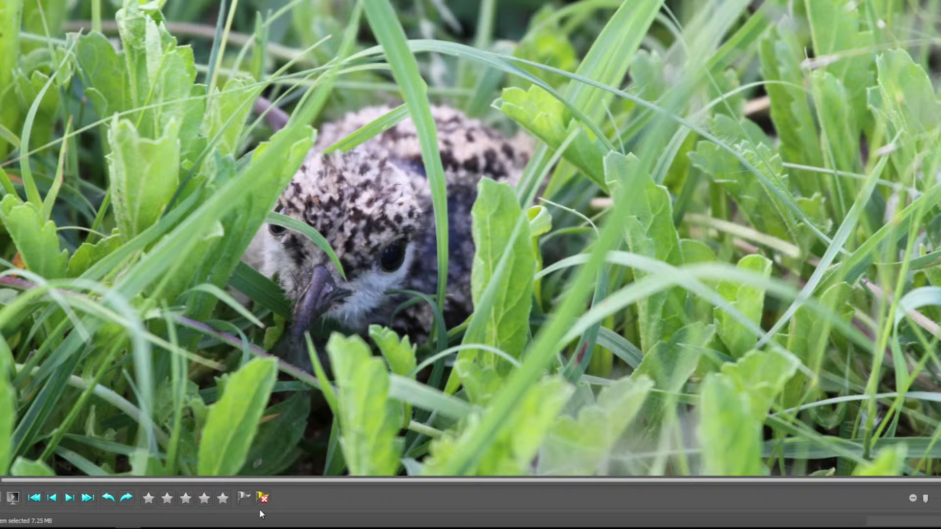
pyautogui.press('Right')
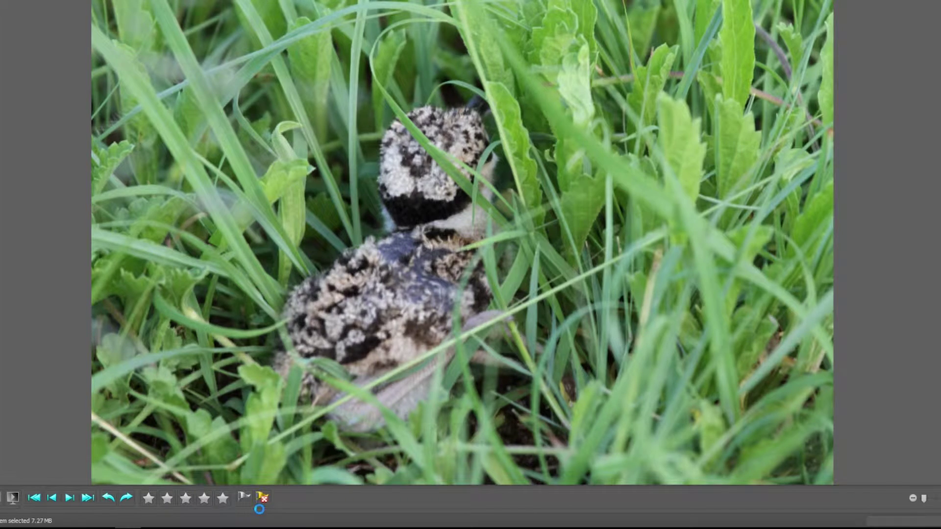
pyautogui.press('Right')
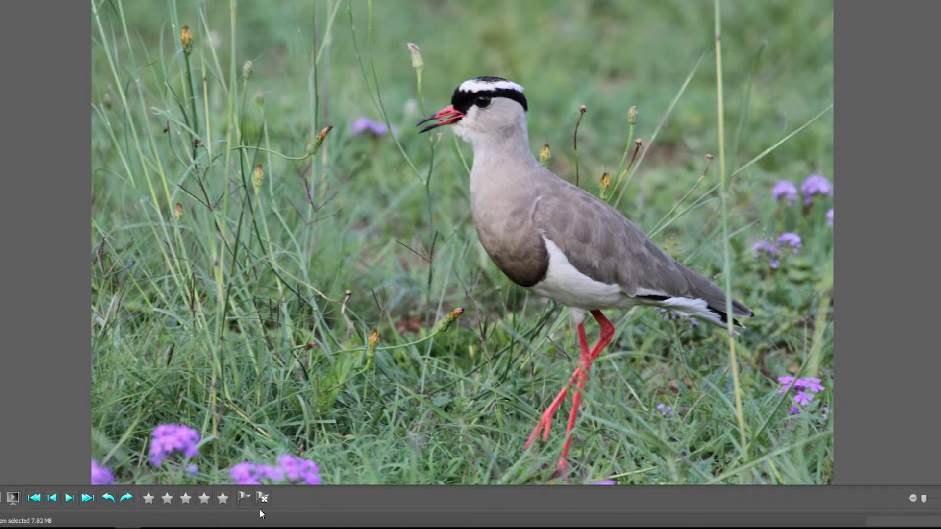
pyautogui.press('Right')
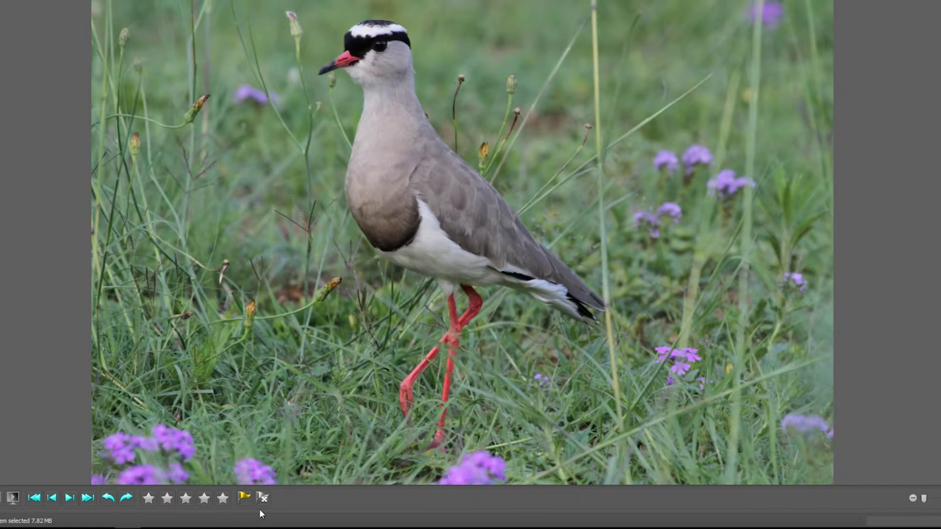
pyautogui.press('Right')
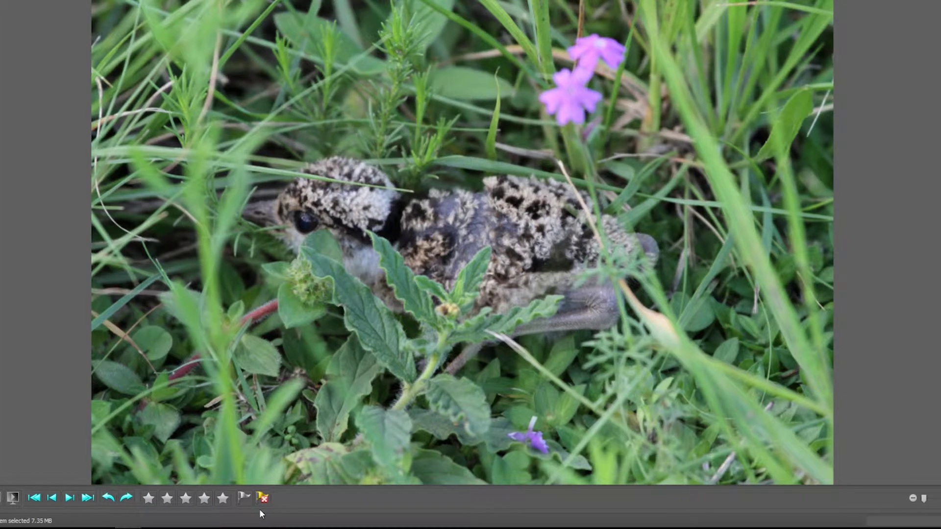
pyautogui.press('Right')
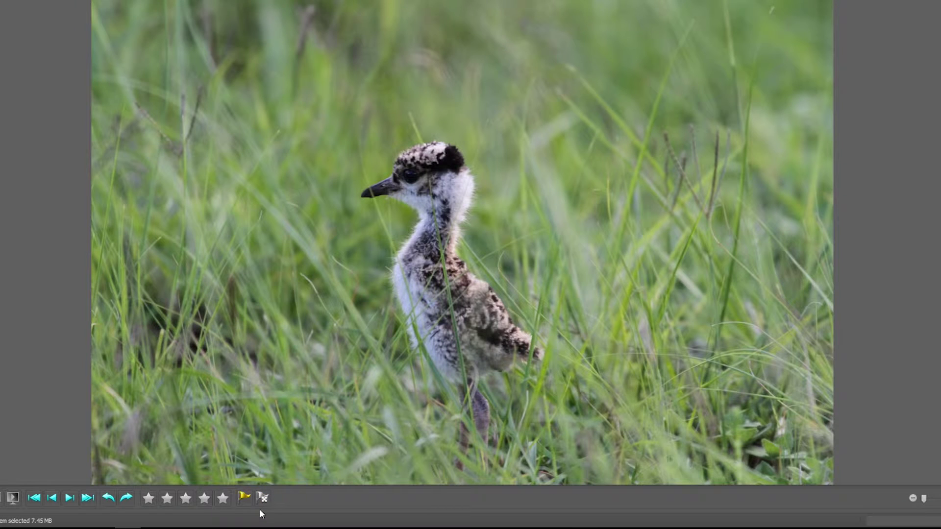
pyautogui.press('Right')
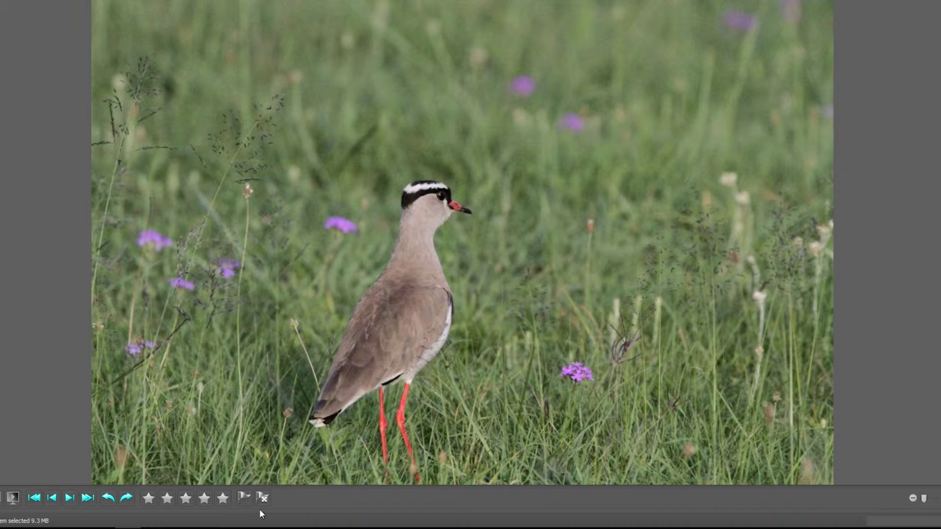
# Step through the remaining plover photos to GK_0031, flag it, and exit full-screen to the Zoomed view
pyautogui.press('Right')
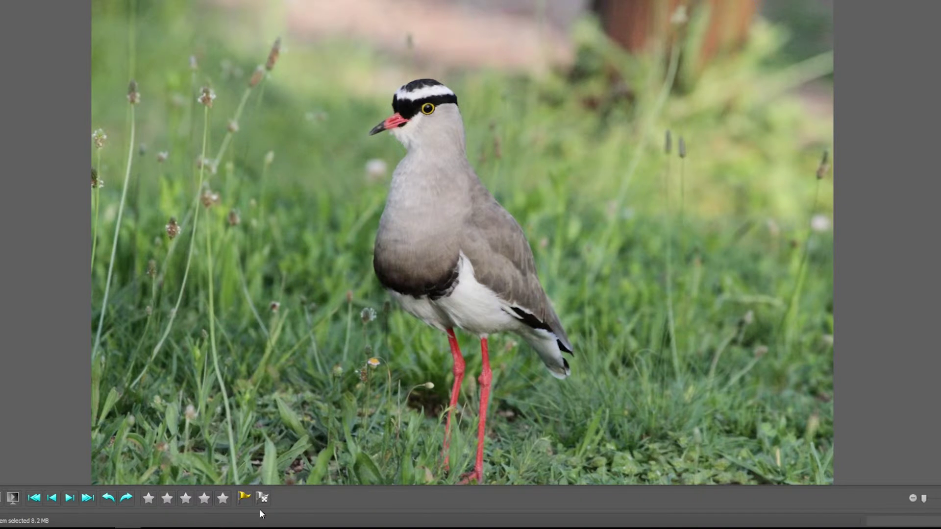
pyautogui.press('Right')
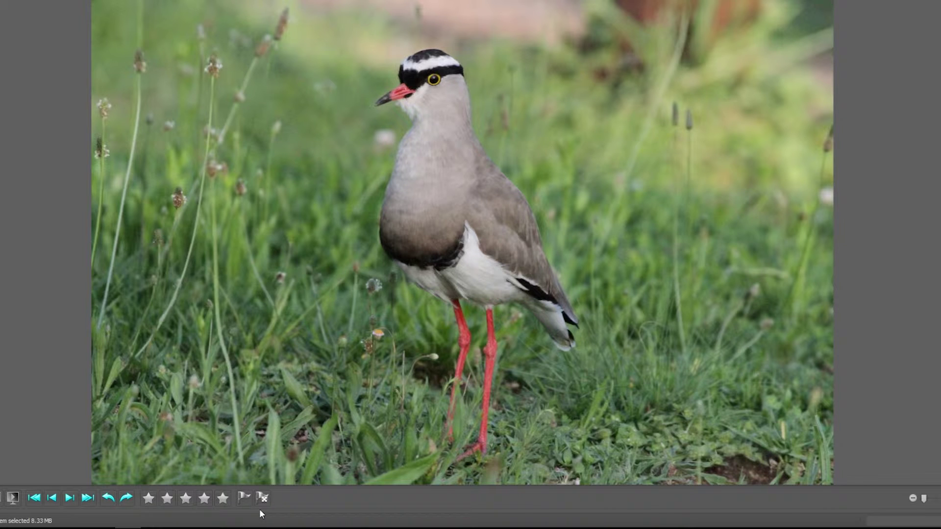
pyautogui.press('Right')
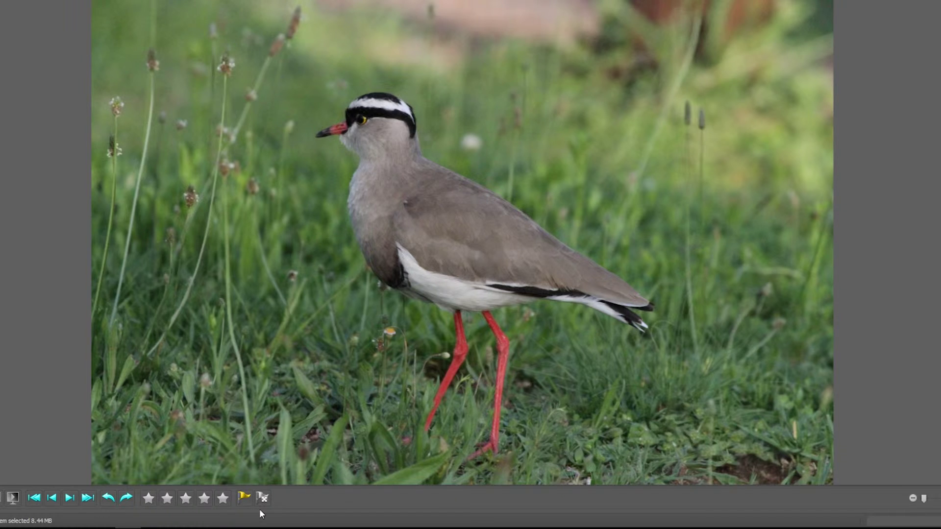
pyautogui.press('Right')
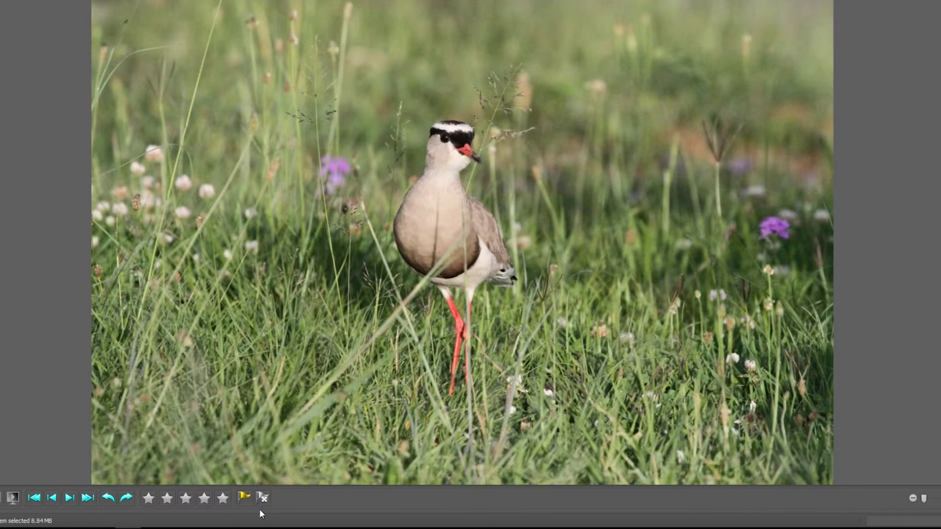
pyautogui.press('Right')
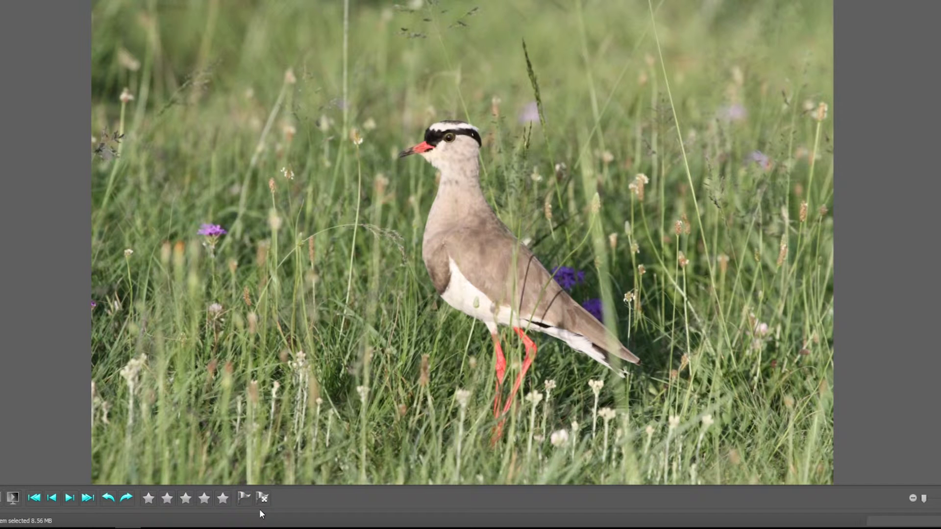
pyautogui.press('Right')
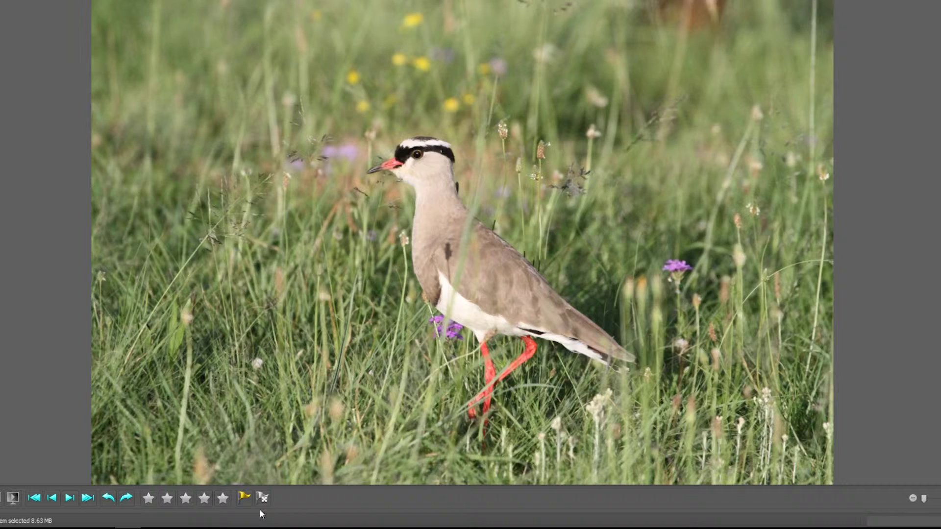
pyautogui.press('Right')
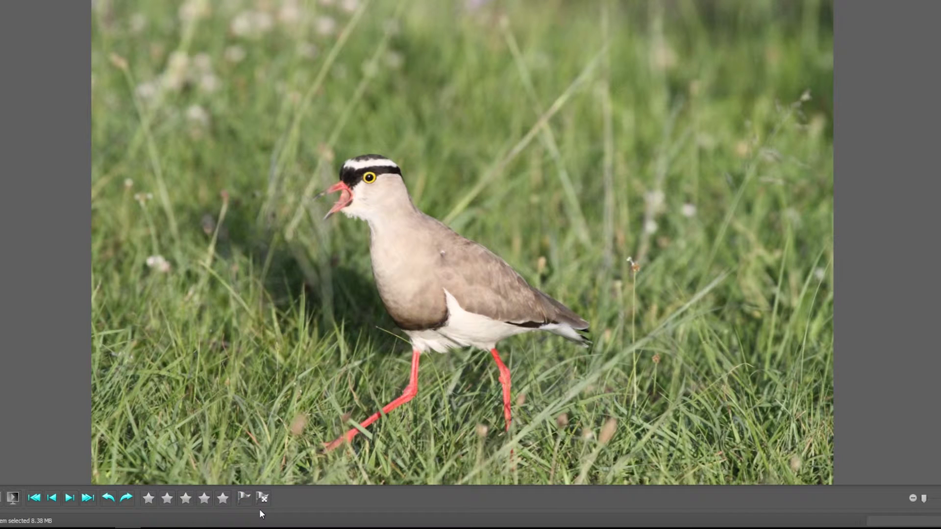
pyautogui.press('Right')
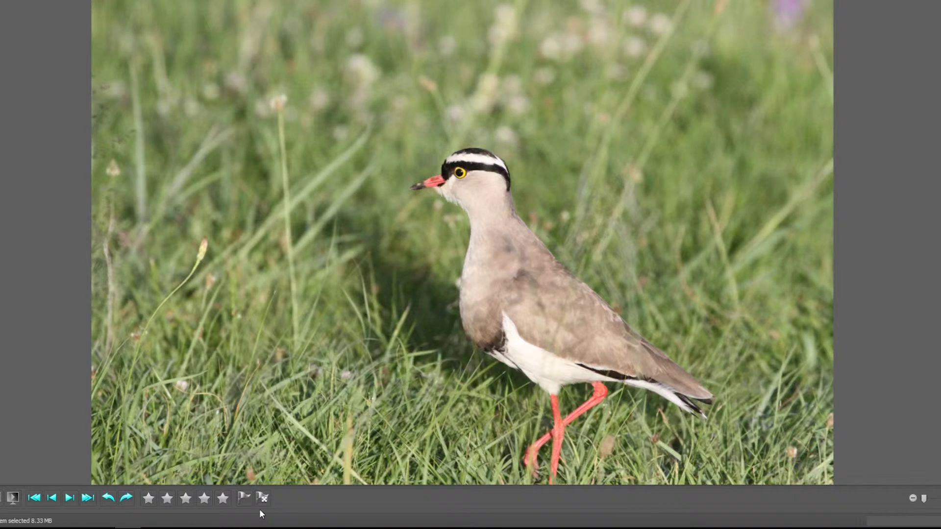
pyautogui.press('Right')
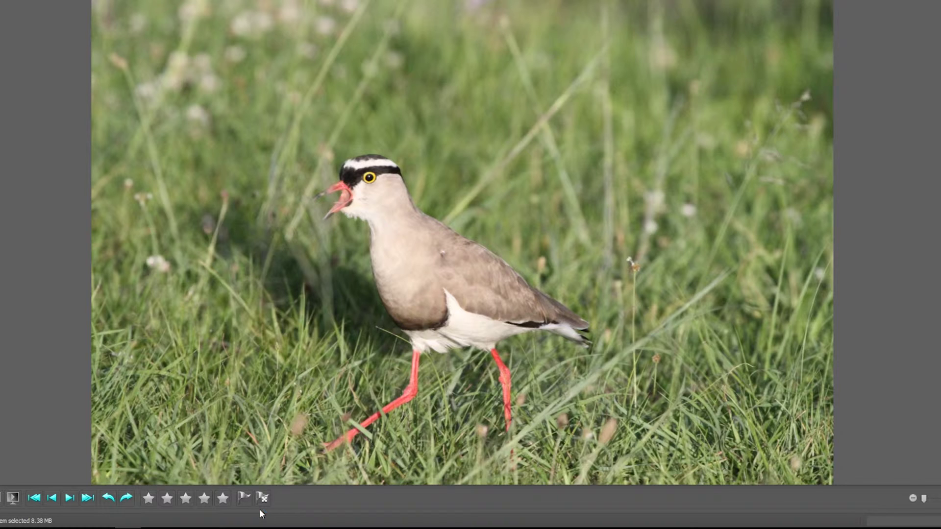
pyautogui.press('Right')
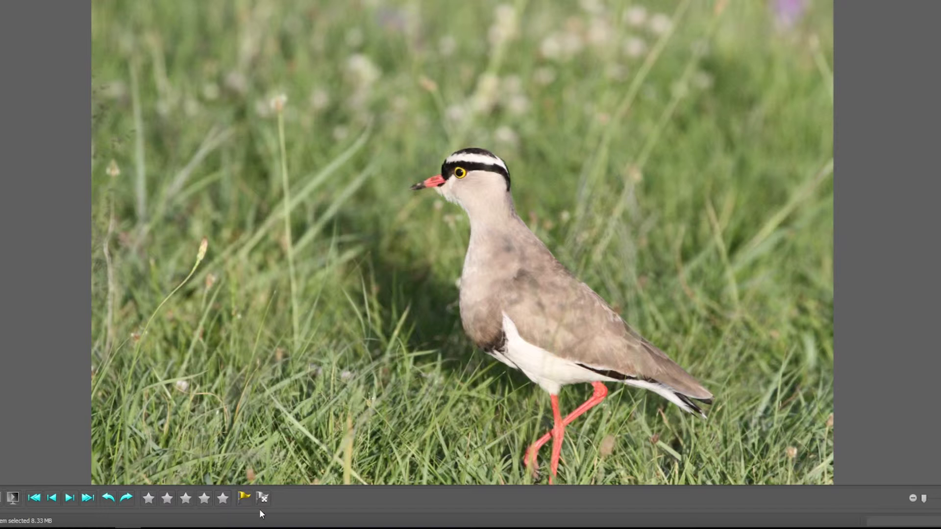
pyautogui.press('Escape')
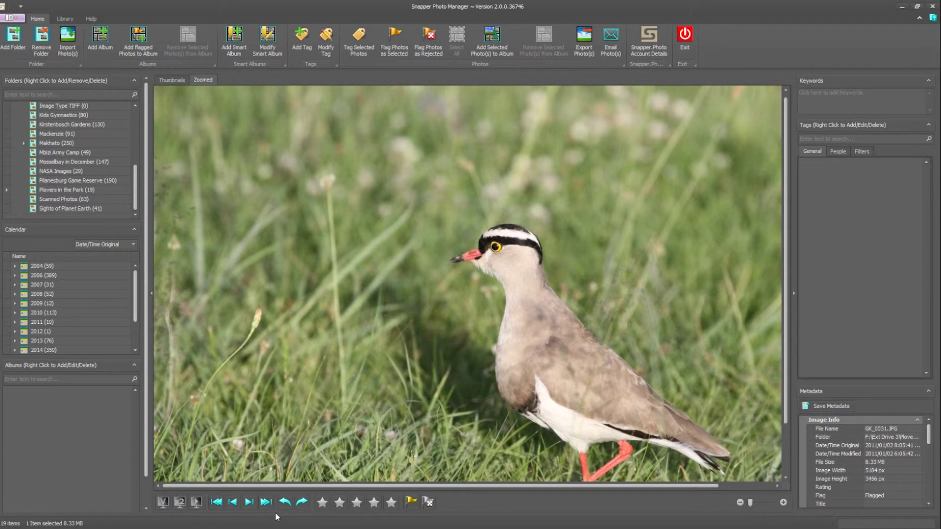
# Return to the Thumbnails grid and scroll back to the first Plovers in the Park photo
pyautogui.press('Escape')
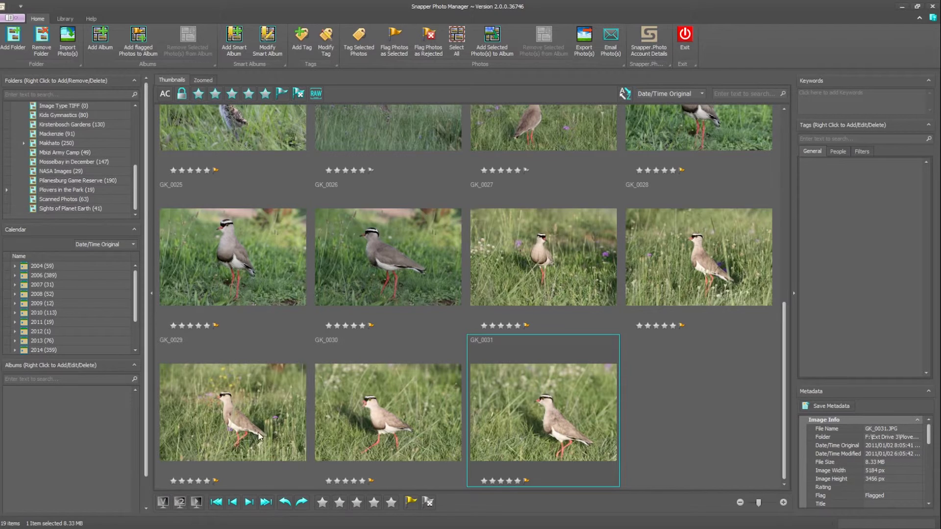
pyautogui.scroll(2, 432, 419)
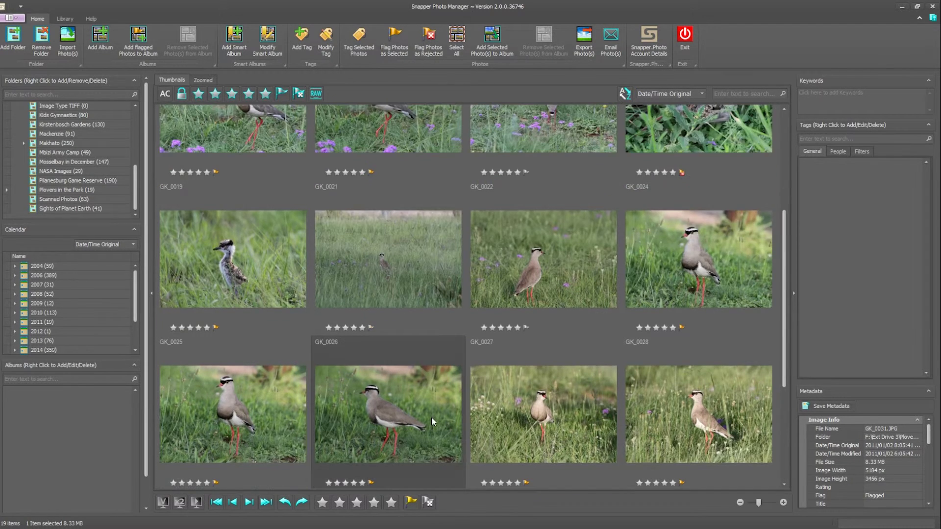
pyautogui.scroll(3, 432, 416)
pyautogui.scroll(3, 431, 417)
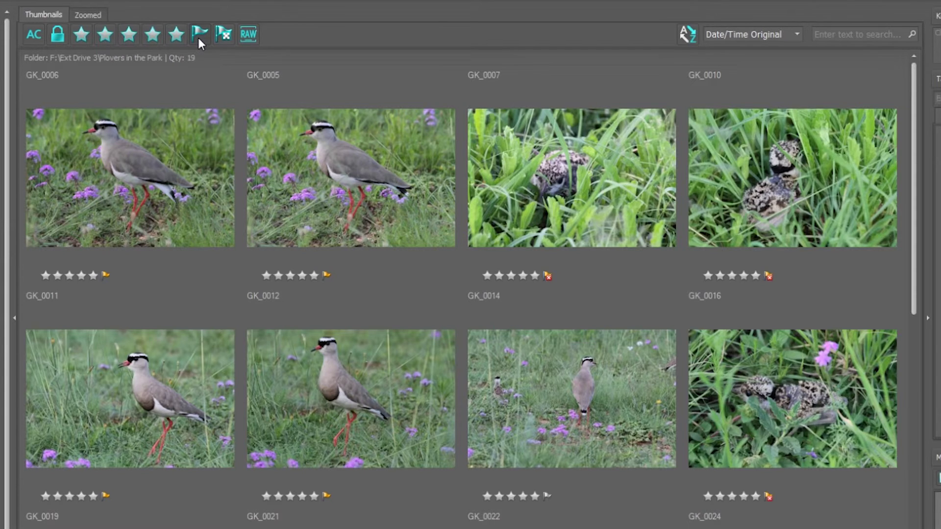
# Filter the grid to flagged photos and scroll through them
pyautogui.click(199, 37)
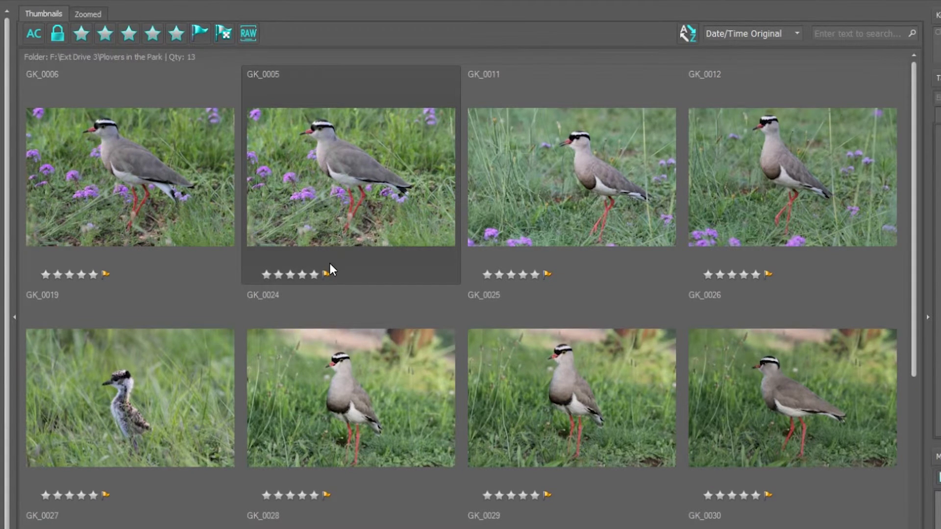
pyautogui.scroll(-1, 330, 265)
pyautogui.scroll(-4, 328, 265)
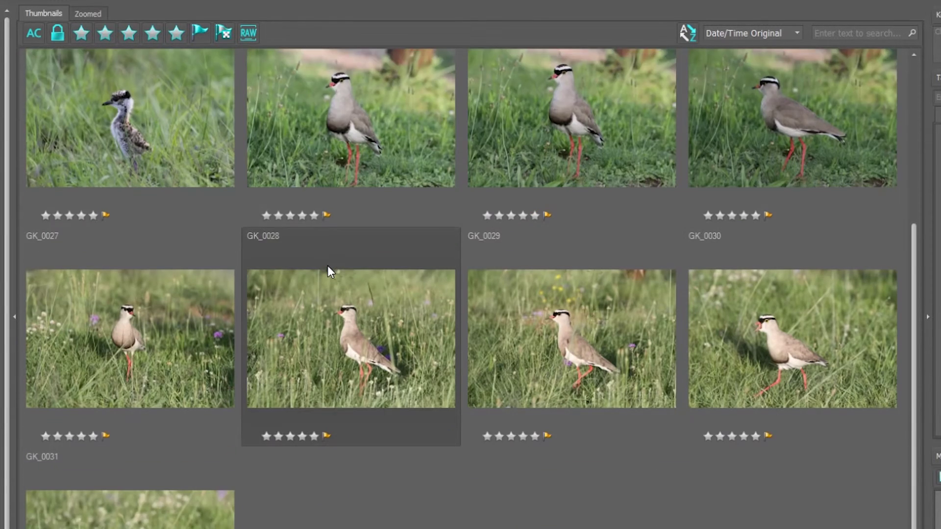
pyautogui.scroll(-2, 327, 267)
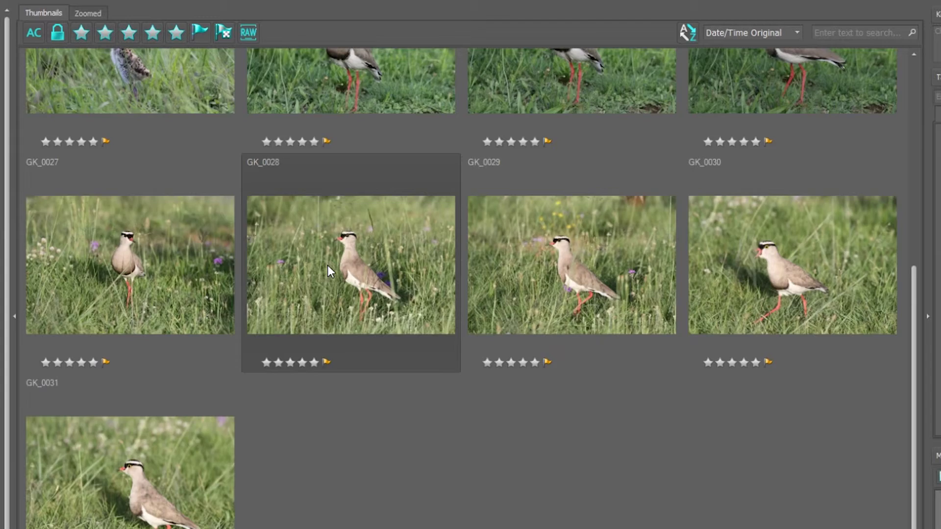
pyautogui.scroll(8, 328, 265)
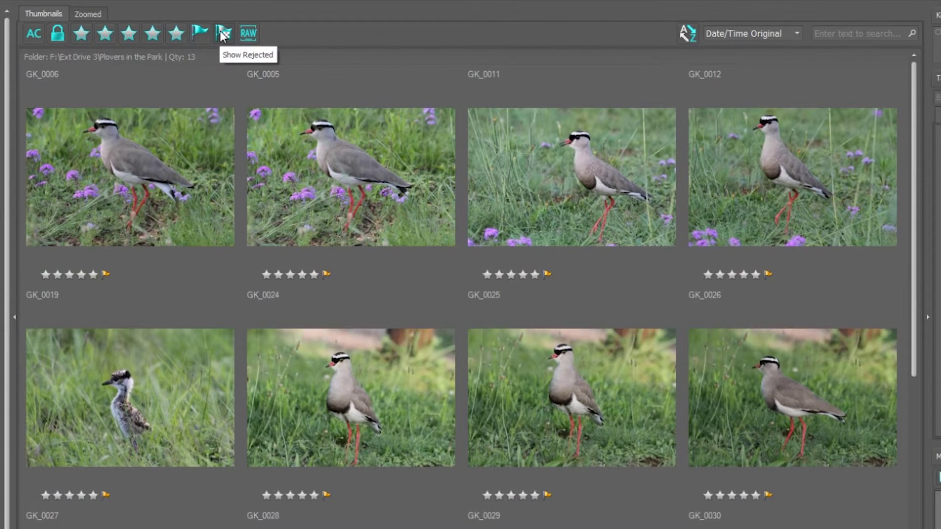
# Check the rejected photos, clear that filter, then filter back to the 13 flagged photos
pyautogui.click(223, 33)
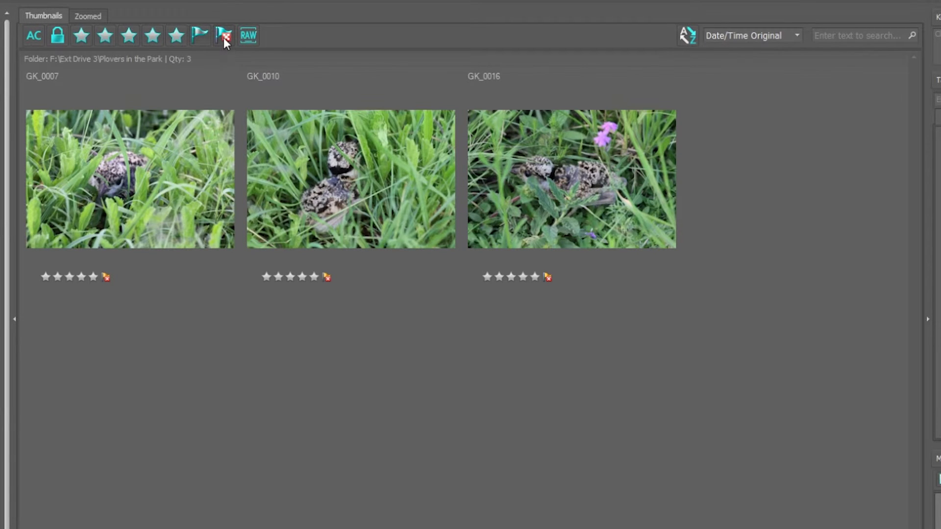
pyautogui.click(223, 35)
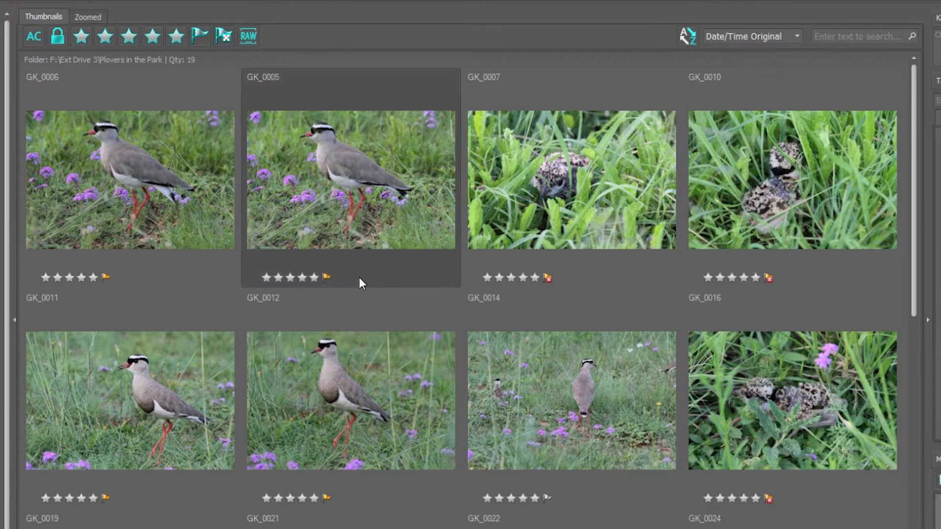
pyautogui.scroll(-5, 360, 281)
pyautogui.scroll(1, 360, 284)
pyautogui.scroll(5, 360, 283)
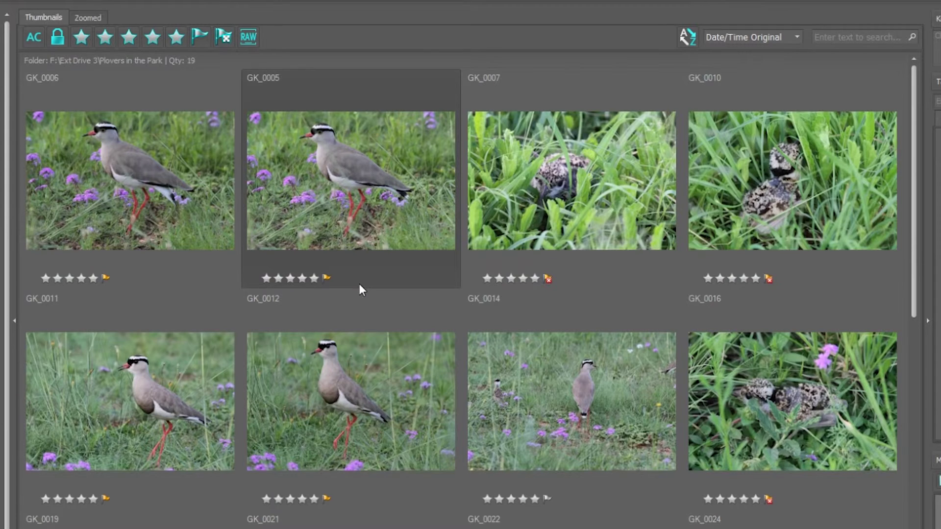
pyautogui.click(197, 39)
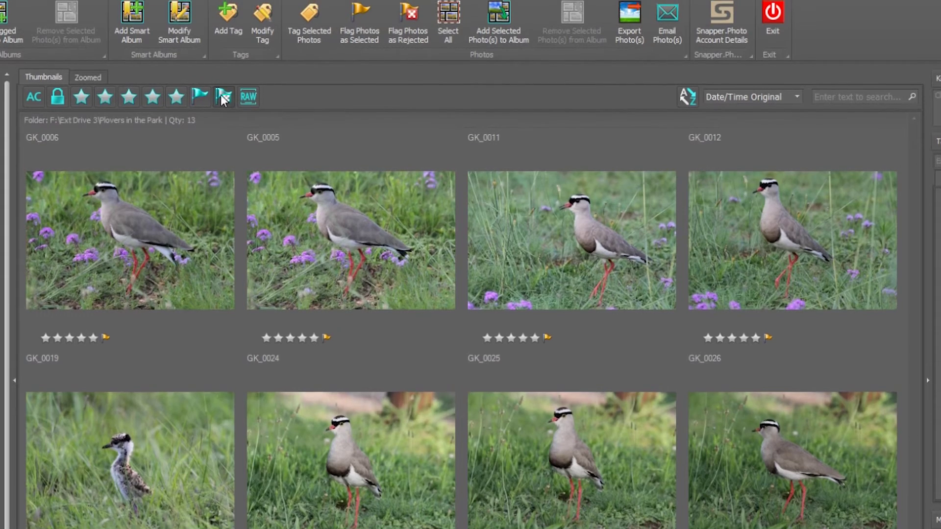
# Filter to the 3 rejected photos (GK_0007, GK_0010, GK_0016) and select all of them
pyautogui.click(224, 75)
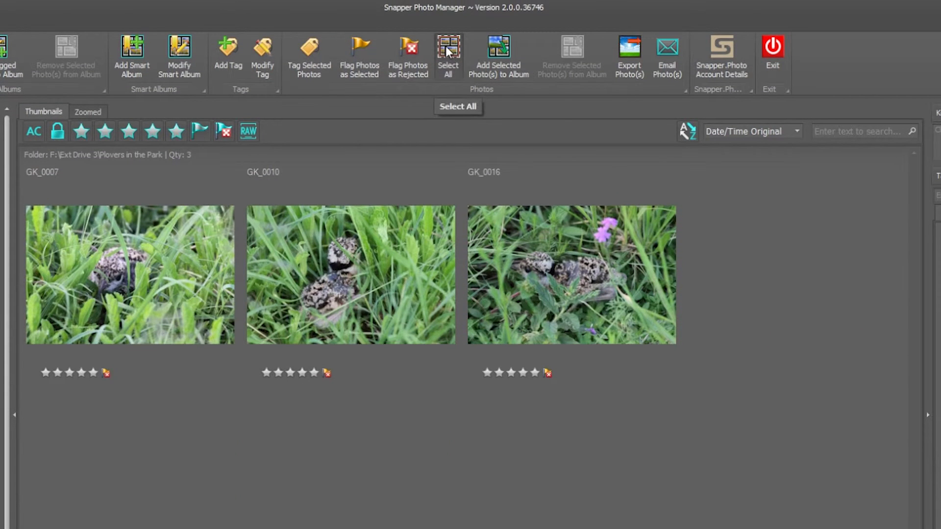
pyautogui.rightClick(381, 231)
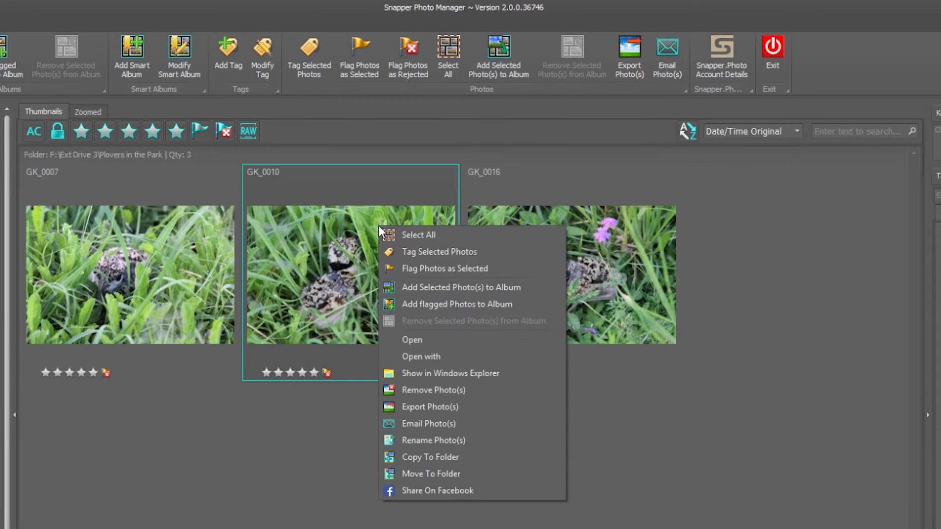
pyautogui.click(416, 234)
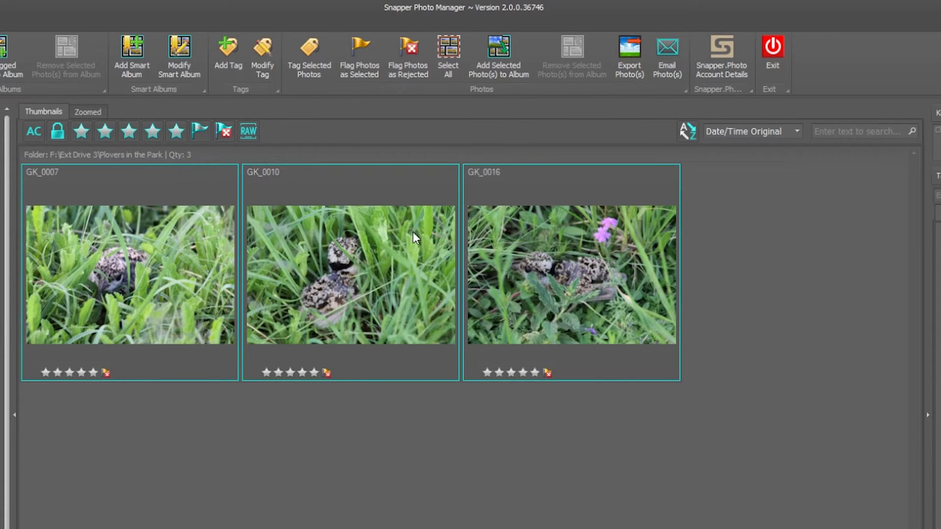
pyautogui.rightClick(413, 233)
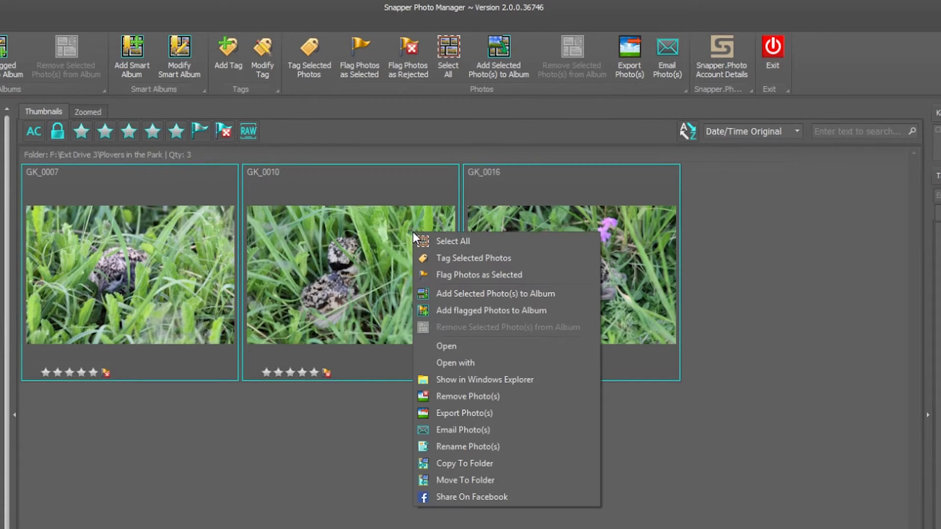
# Remove the three rejected photos from the catalog and filter back to flagged photos
pyautogui.click(455, 398)
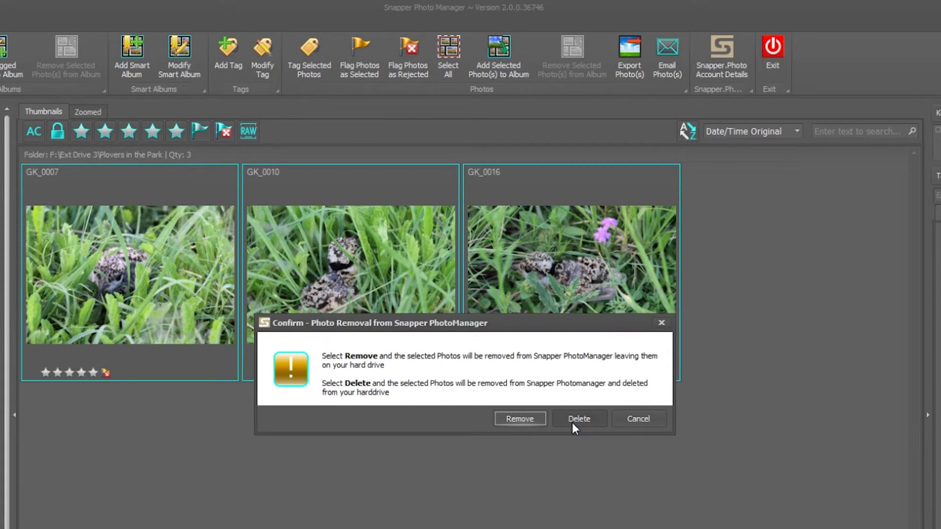
pyautogui.click(520, 419)
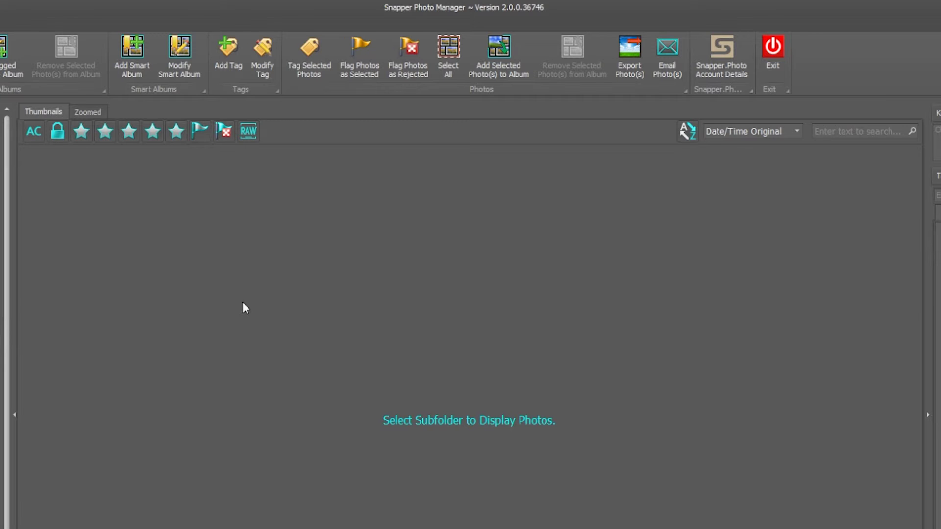
pyautogui.click(194, 133)
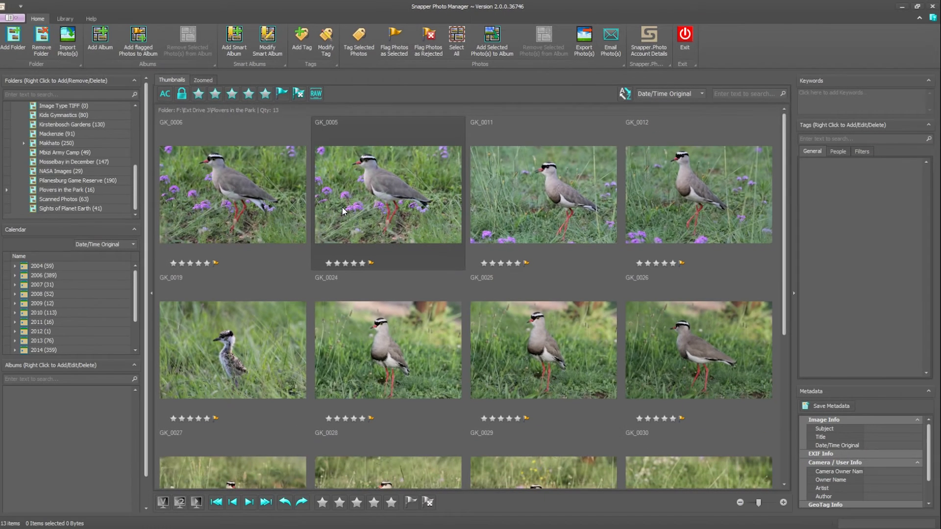